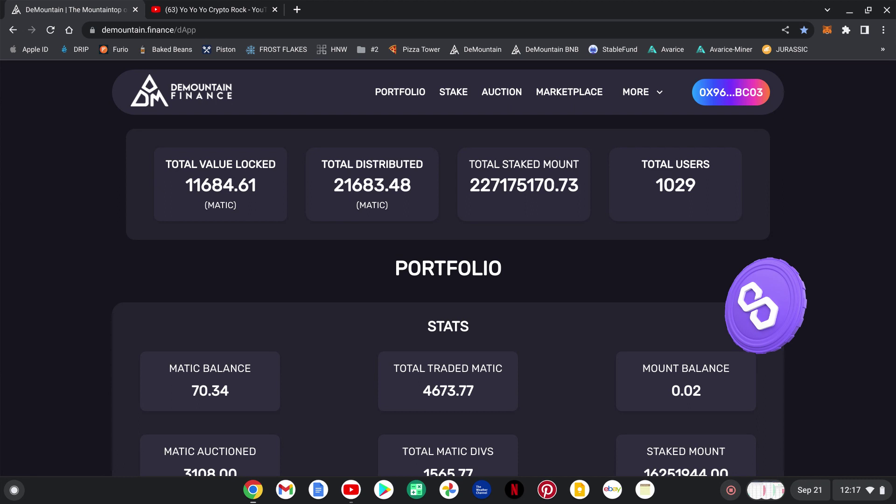
# - Switch back to the DeMountain Finance tab showing platform totals and portfolio stats
pyautogui.click(223, 8)
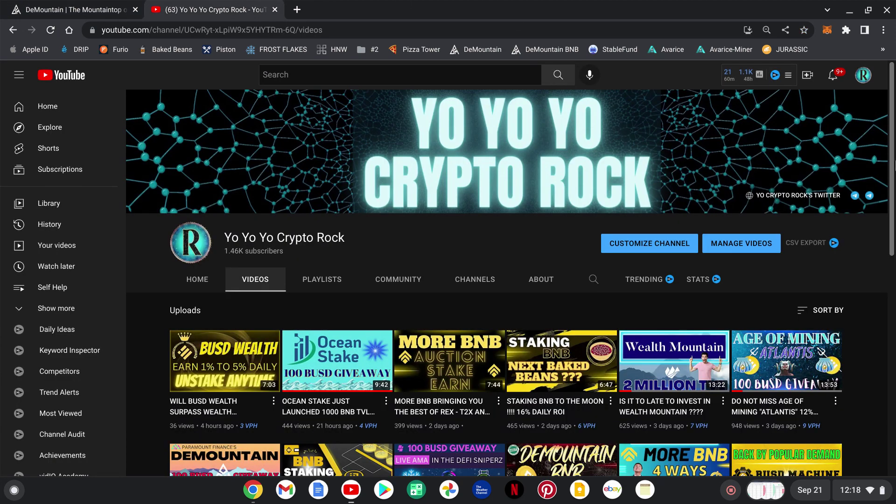
pyautogui.moveTo(870, 214)
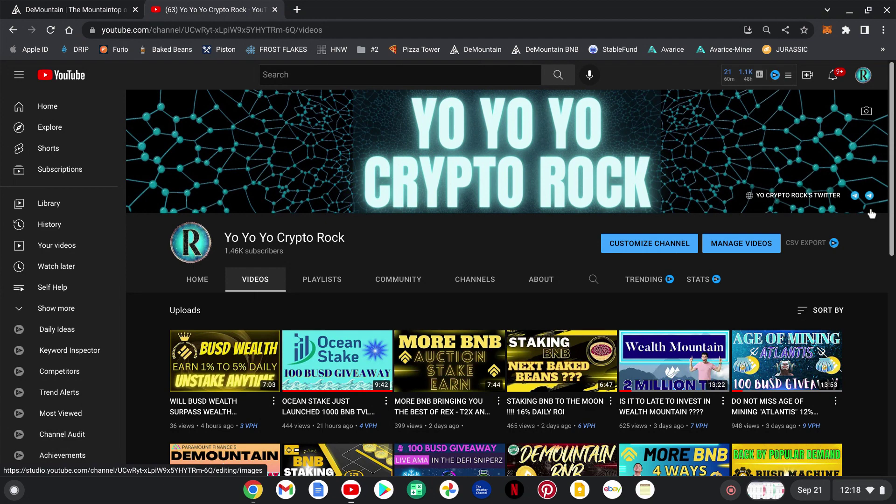
pyautogui.click(77, 9)
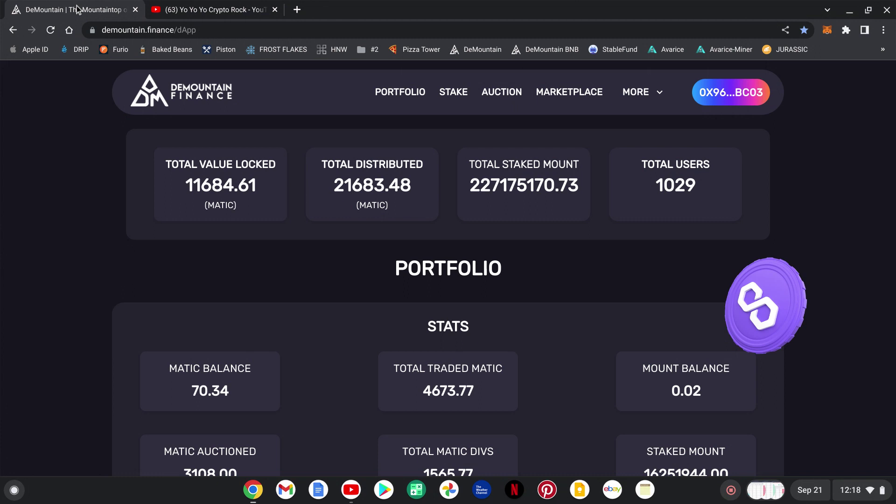
pyautogui.scroll(-1, 321, 310)
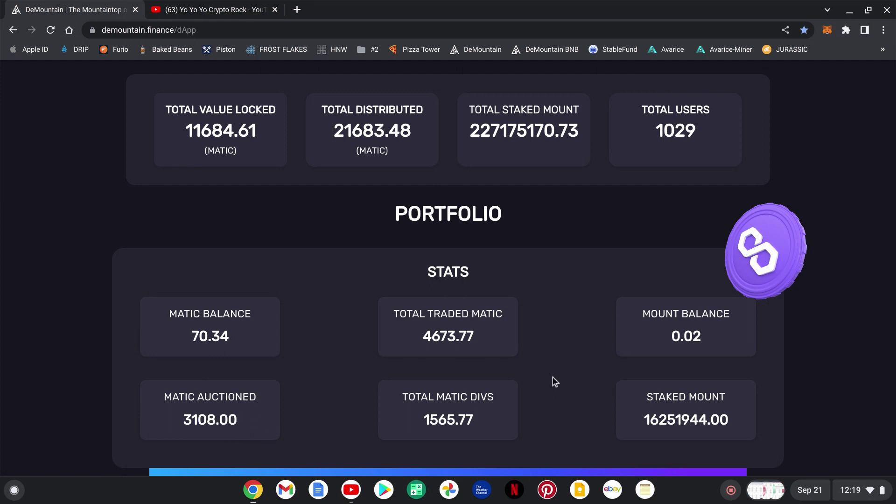
pyautogui.scroll(-1, 552, 381)
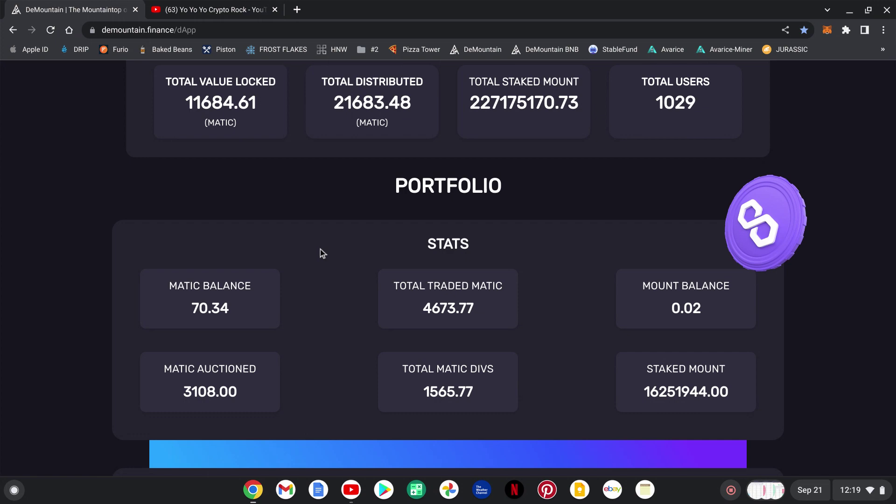
pyautogui.scroll(-4, 320, 252)
pyautogui.scroll(-2, 316, 258)
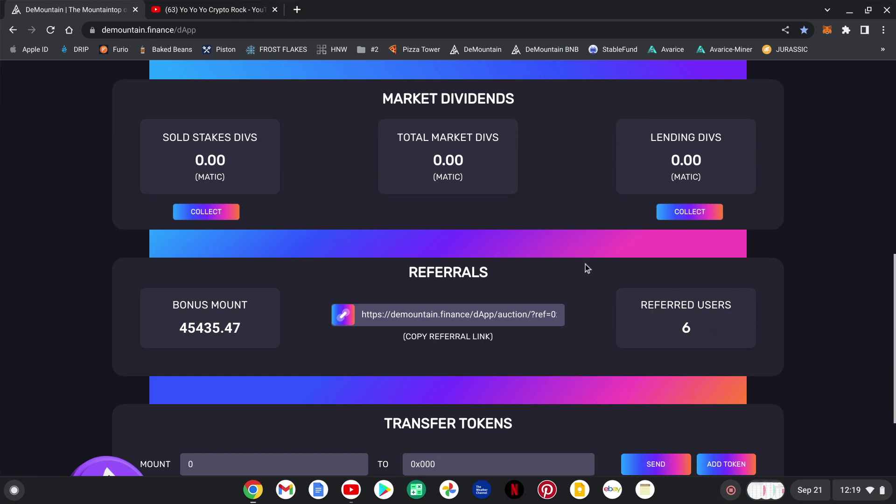
pyautogui.scroll(6, 585, 267)
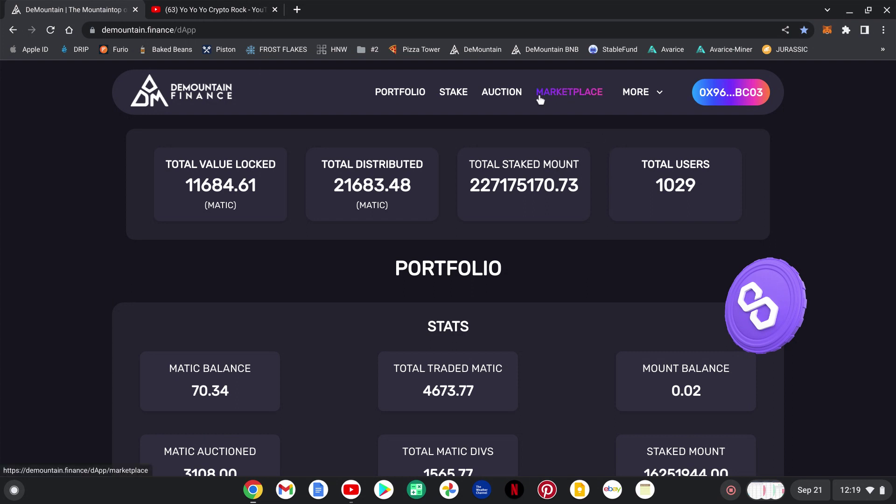
# - Go to the DeMountain auction lobby with the Day 40 auction and auction history
pyautogui.click(515, 95)
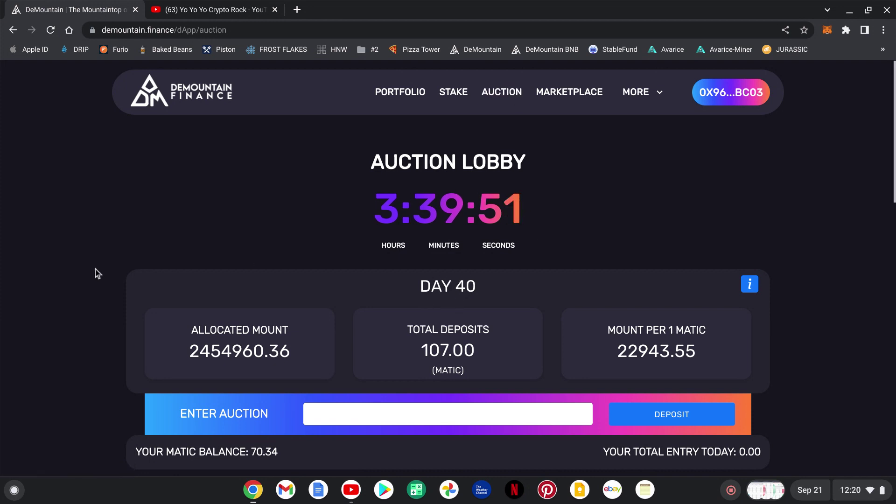
pyautogui.scroll(-2, 93, 271)
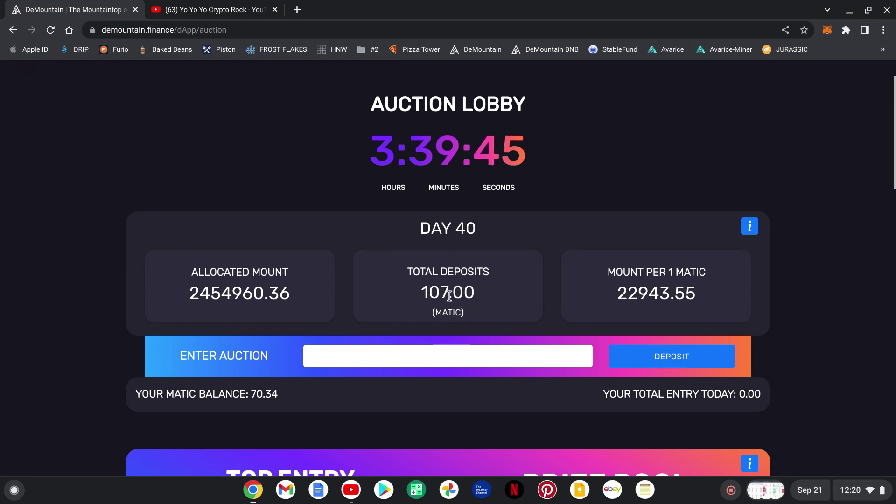
pyautogui.scroll(-2, 85, 323)
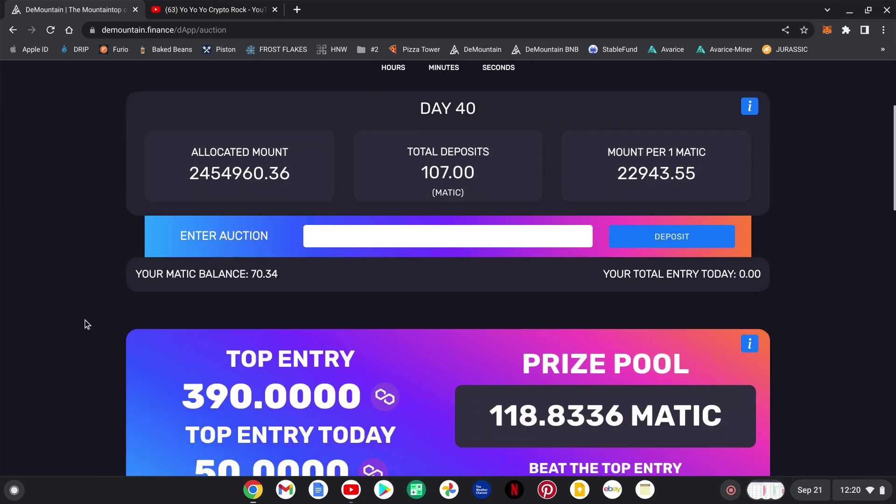
pyautogui.scroll(-2, 85, 324)
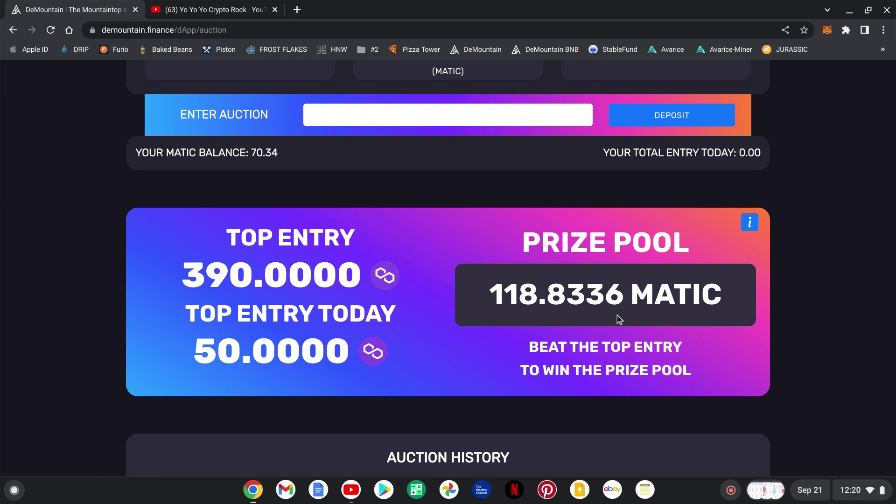
pyautogui.scroll(-2, 98, 361)
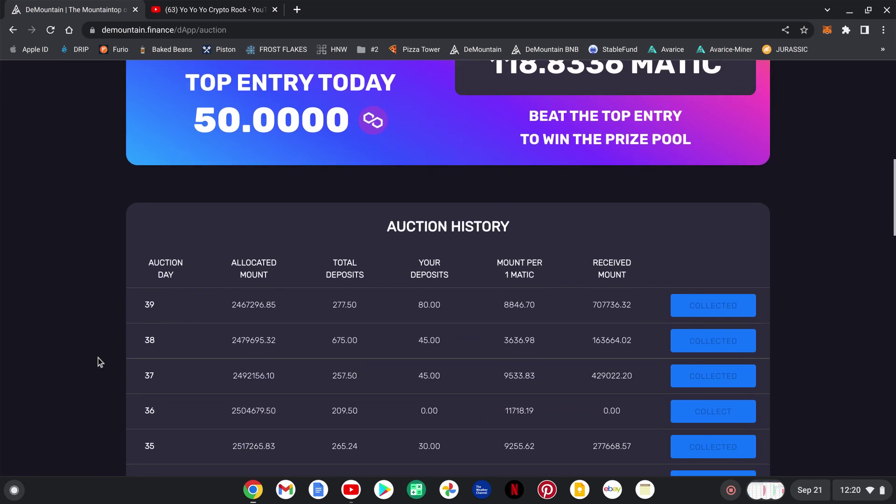
pyautogui.scroll(-3, 98, 358)
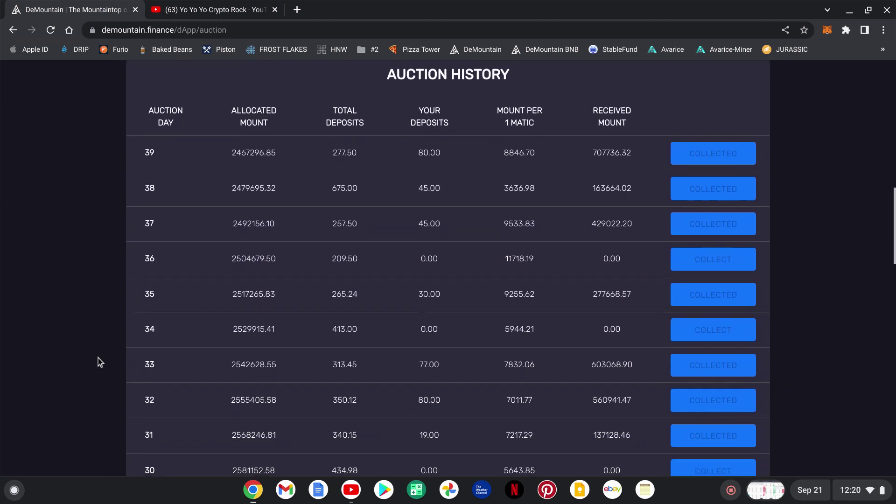
pyautogui.scroll(-1, 439, 161)
pyautogui.scroll(-2, 439, 160)
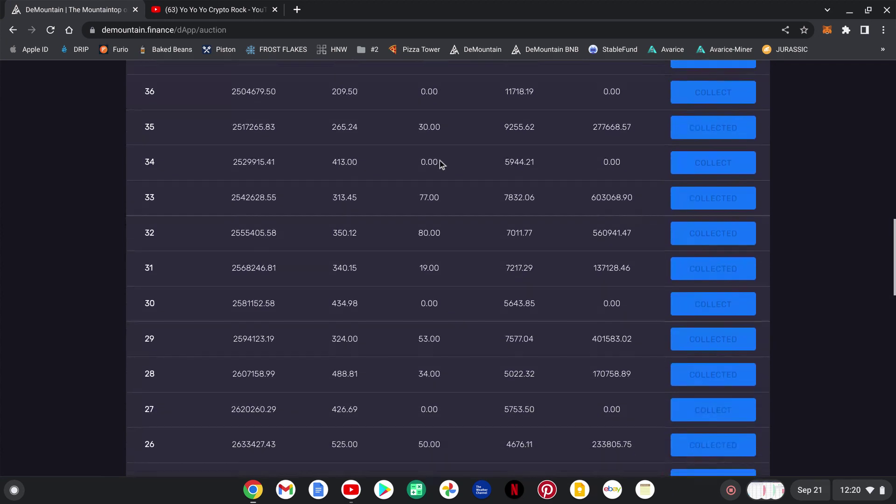
pyautogui.scroll(-1, 439, 160)
pyautogui.scroll(-1, 440, 160)
pyautogui.scroll(-2, 439, 160)
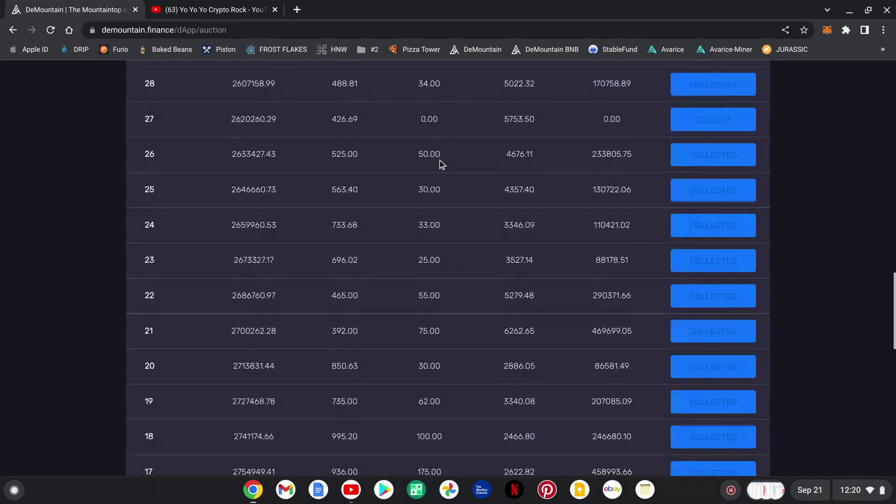
pyautogui.scroll(-1, 440, 161)
pyautogui.scroll(-1, 440, 160)
pyautogui.scroll(-1, 439, 160)
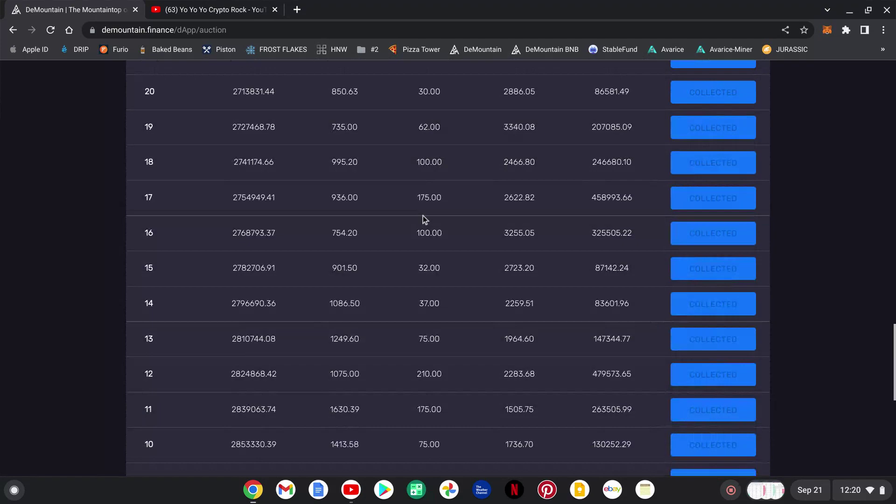
pyautogui.scroll(-2, 423, 220)
pyautogui.scroll(-2, 423, 219)
pyautogui.scroll(10, 365, 312)
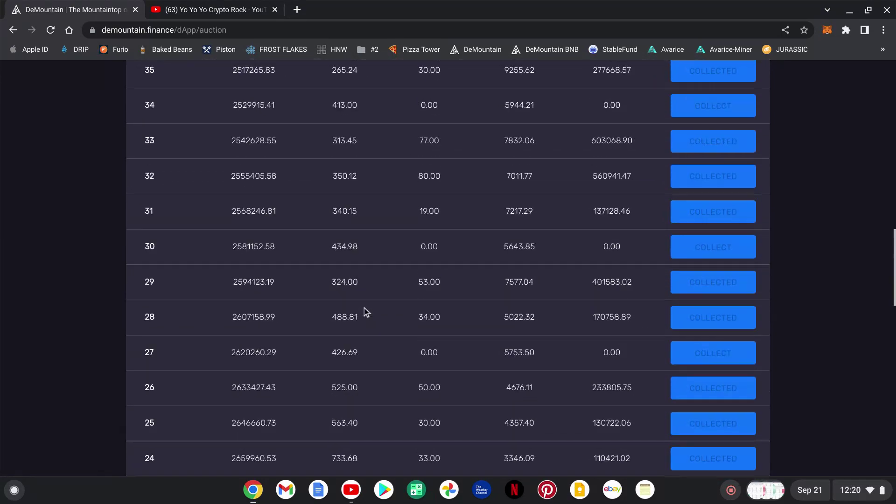
pyautogui.scroll(10, 364, 311)
pyautogui.scroll(5, 218, 339)
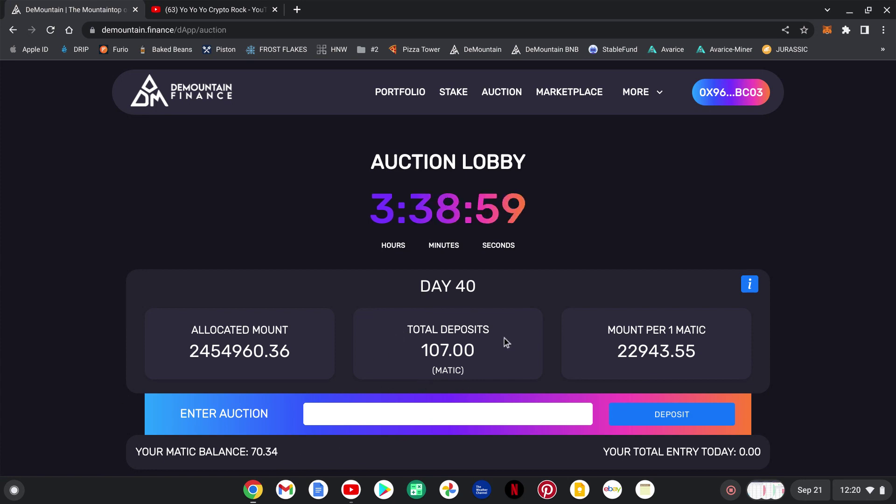
pyautogui.scroll(-3, 59, 332)
pyautogui.scroll(-3, 60, 331)
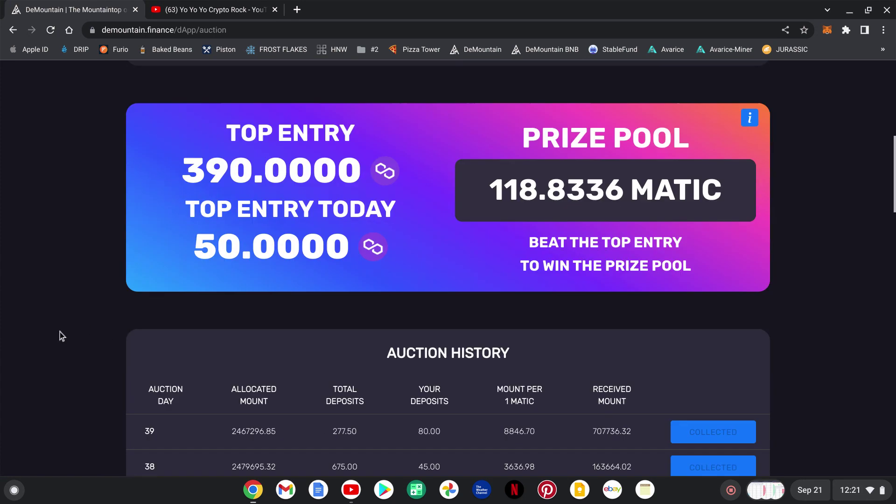
pyautogui.scroll(-2, 60, 331)
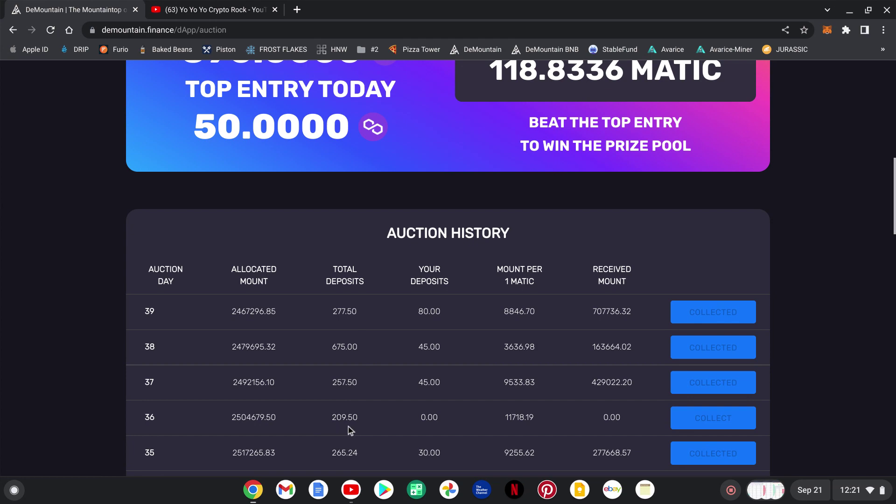
pyautogui.scroll(5, 364, 425)
pyautogui.scroll(3, 392, 408)
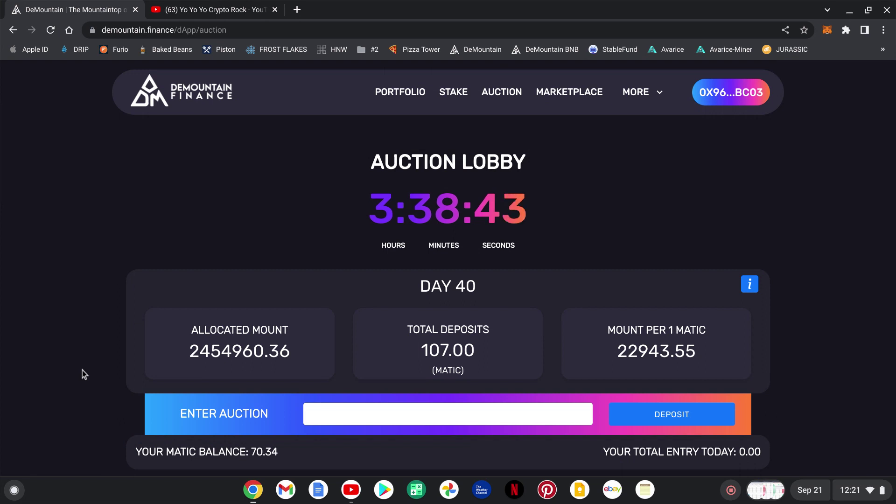
# - Go to the DeMountain Stake page with staking totals and the Stakings table
pyautogui.click(454, 92)
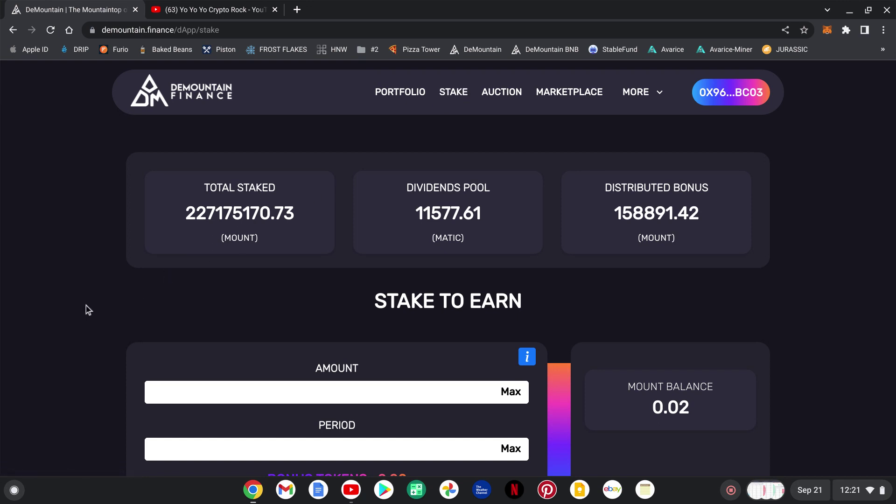
pyautogui.scroll(-3, 86, 306)
pyautogui.scroll(-3, 87, 306)
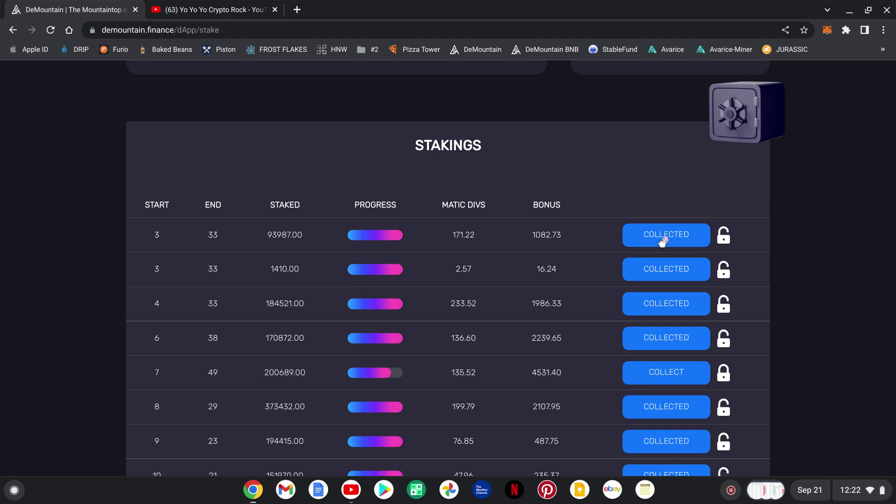
pyautogui.scroll(-1, 506, 235)
pyautogui.scroll(-1, 506, 235)
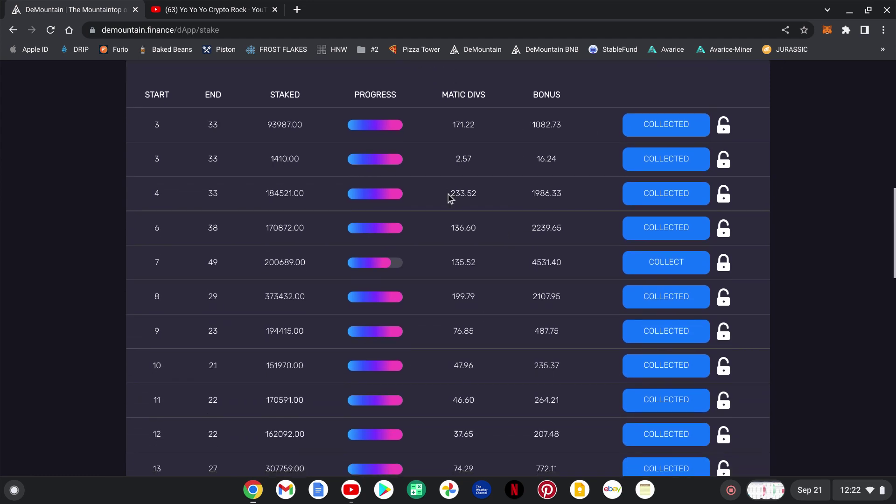
pyautogui.scroll(-1, 504, 207)
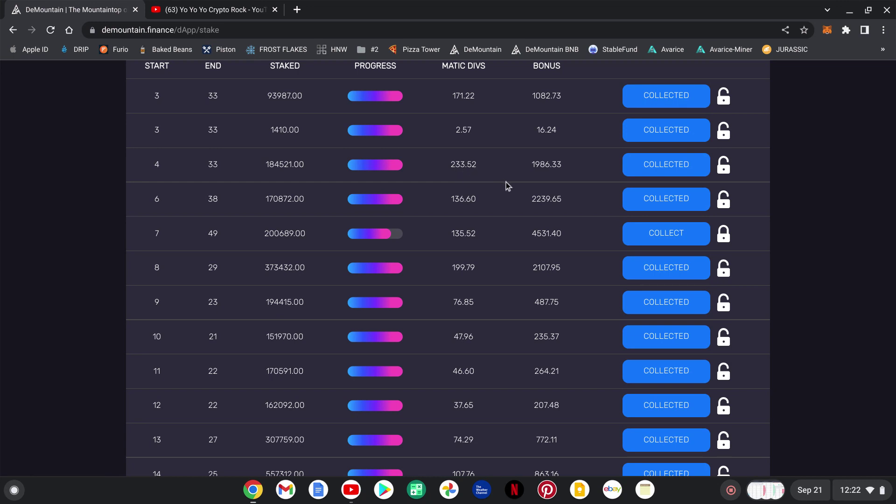
pyautogui.scroll(-1, 508, 186)
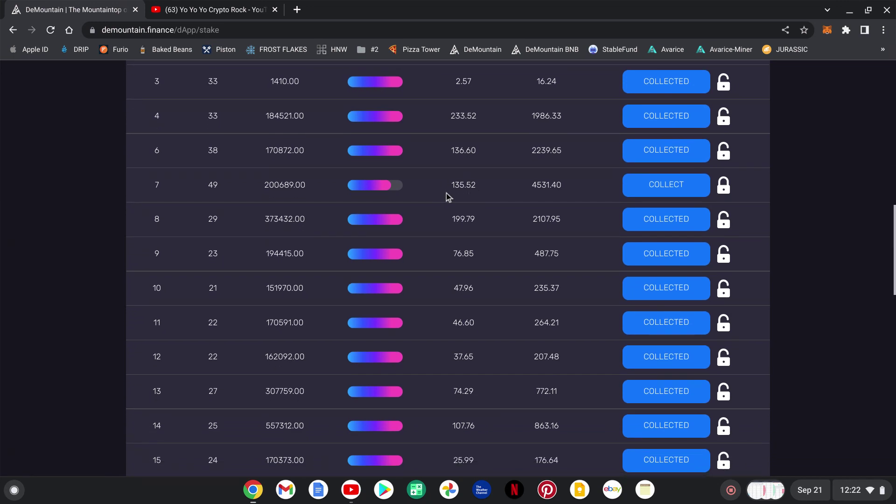
pyautogui.scroll(-1, 489, 189)
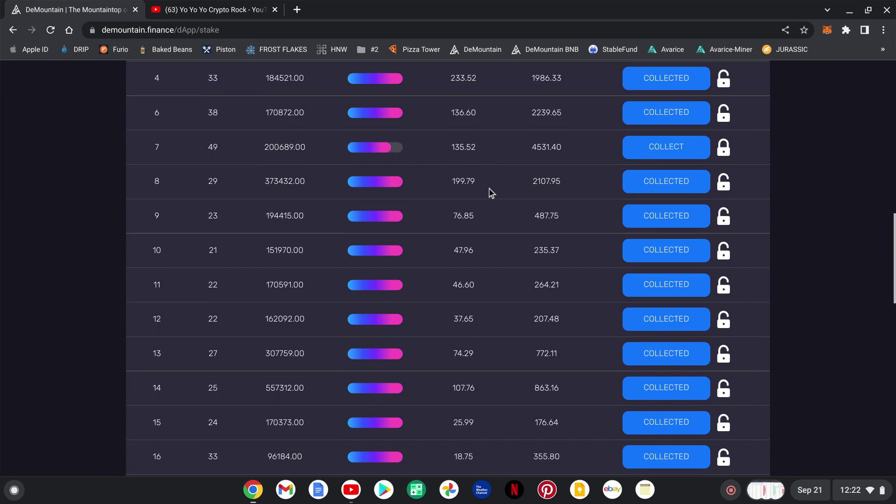
pyautogui.scroll(-1, 509, 197)
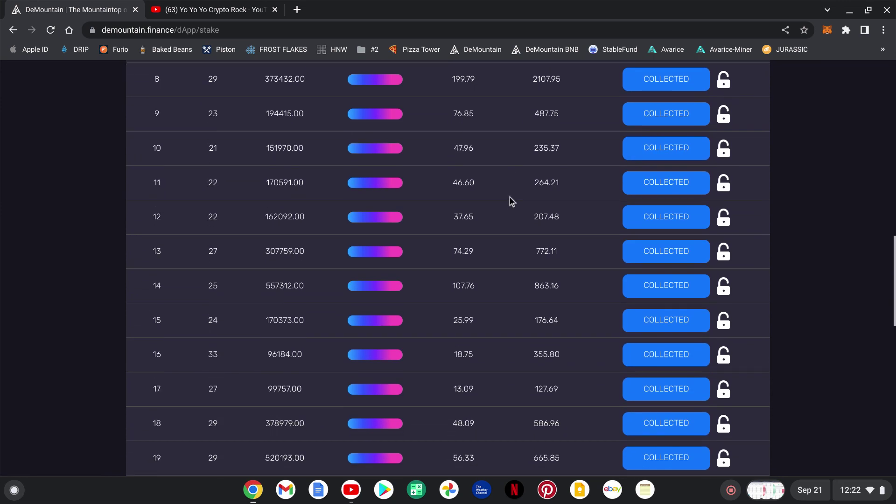
pyautogui.scroll(-2, 509, 198)
pyautogui.scroll(-2, 510, 244)
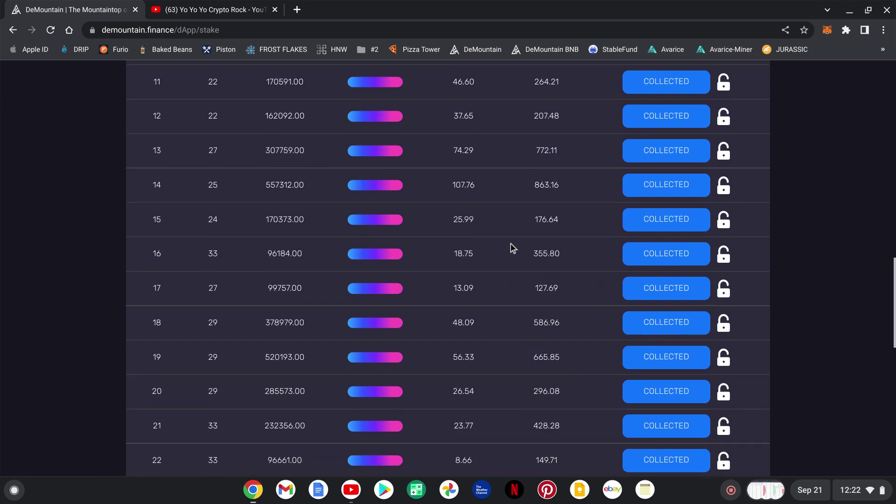
pyautogui.scroll(-2, 510, 245)
pyautogui.scroll(-1, 510, 244)
pyautogui.scroll(-1, 510, 245)
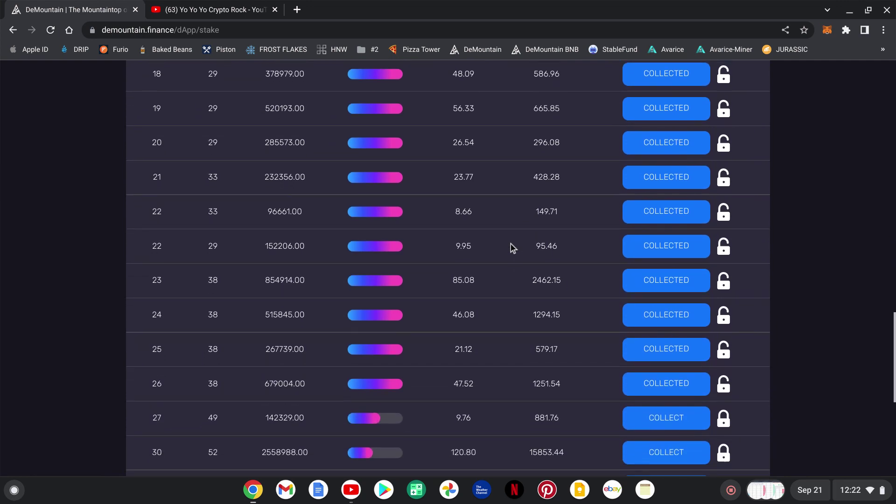
pyautogui.scroll(-1, 515, 273)
pyautogui.scroll(-1, 515, 273)
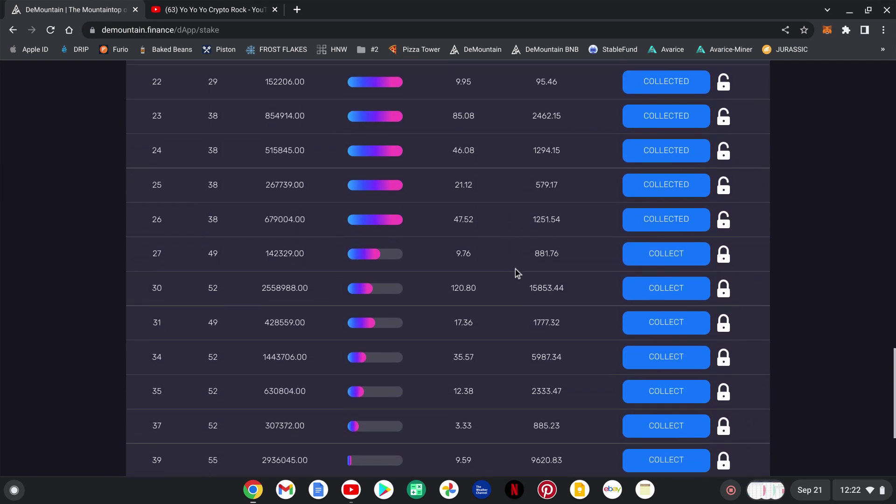
pyautogui.scroll(-1, 479, 299)
pyautogui.scroll(-1, 479, 300)
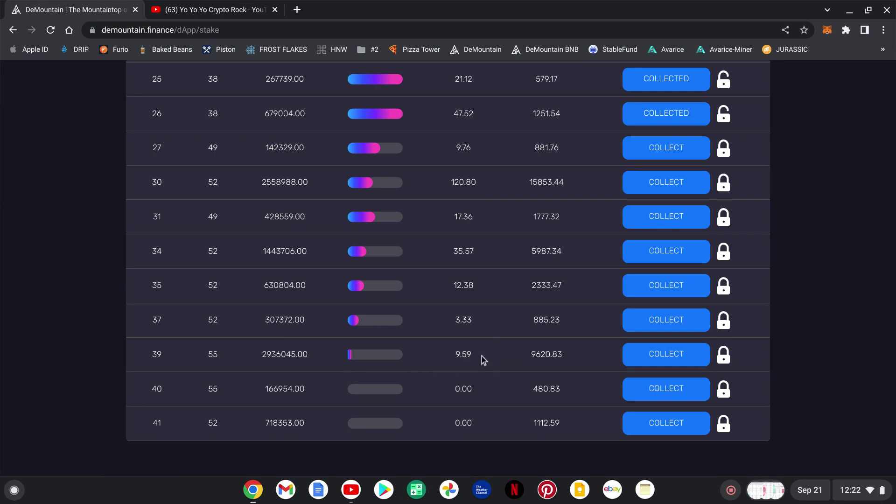
pyautogui.scroll(1, 490, 313)
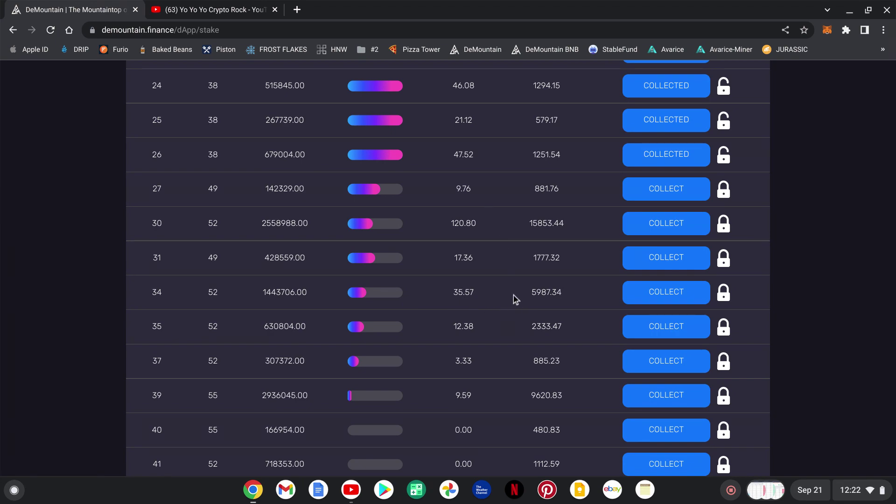
pyautogui.scroll(5, 514, 295)
pyautogui.scroll(6, 513, 295)
pyautogui.scroll(10, 514, 295)
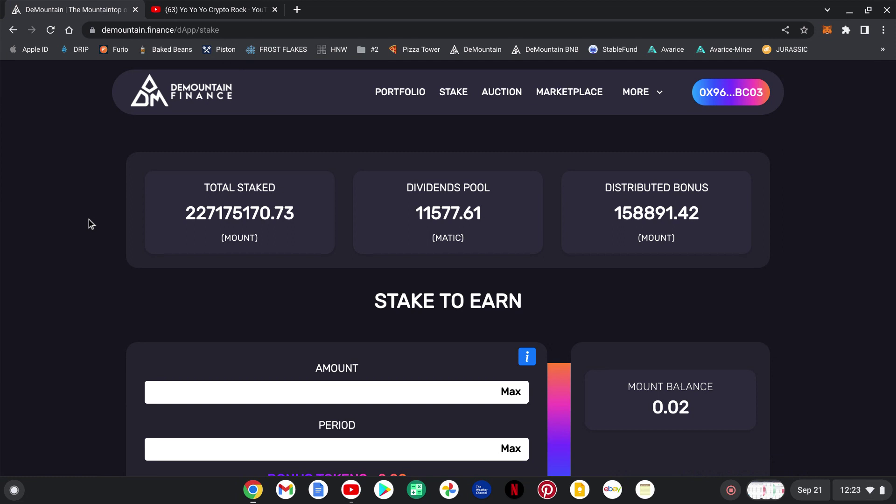
pyautogui.click(237, 10)
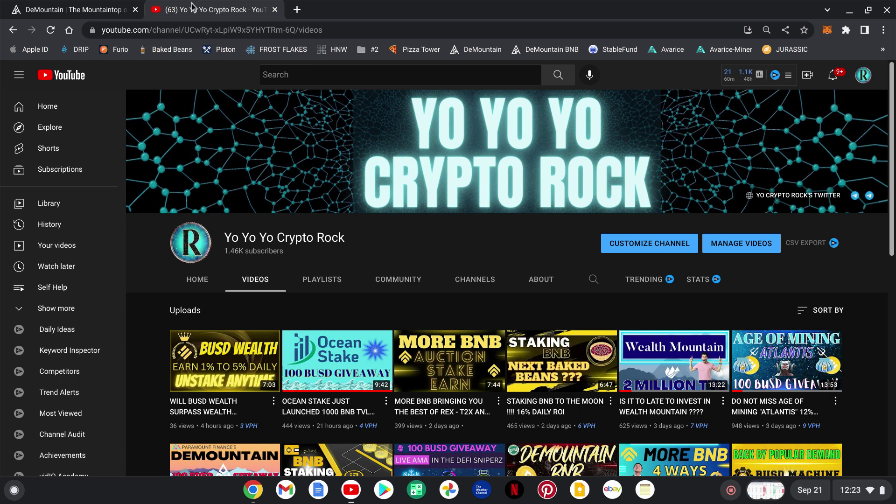
pyautogui.click(109, 11)
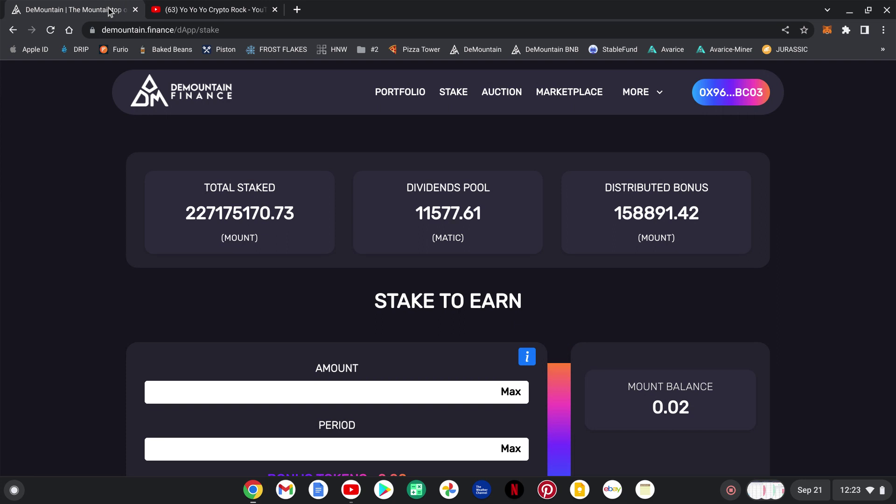
pyautogui.click(494, 93)
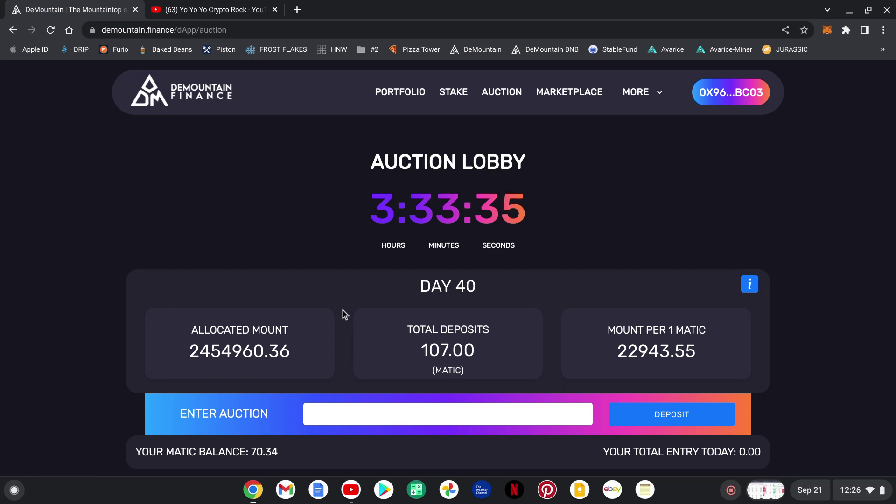
pyautogui.scroll(-2, 341, 310)
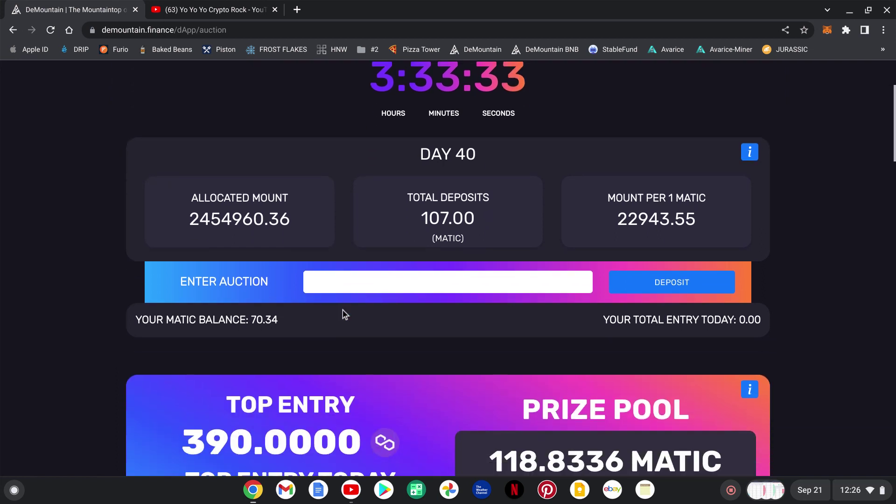
pyautogui.scroll(-2, 342, 311)
pyautogui.scroll(-2, 342, 309)
pyautogui.scroll(-1, 343, 310)
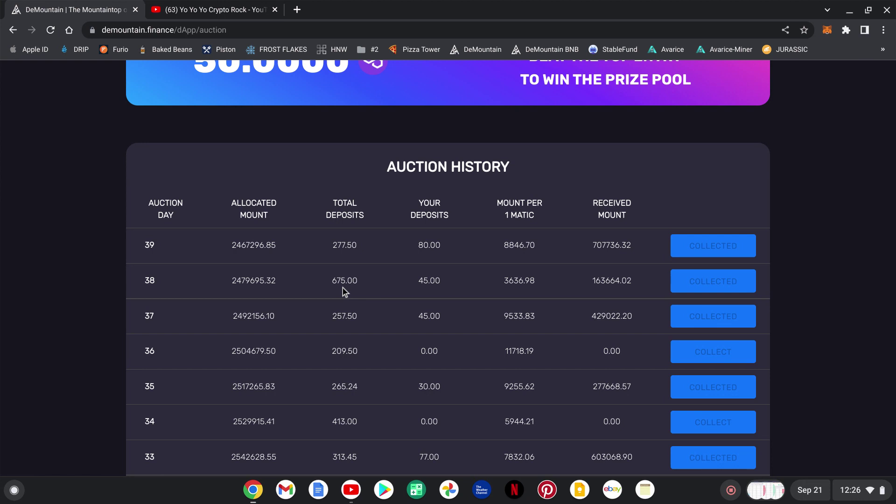
# - Switch to the Yo Yo Yo Crypto Rock YouTube tab showing recent uploads
pyautogui.click(243, 9)
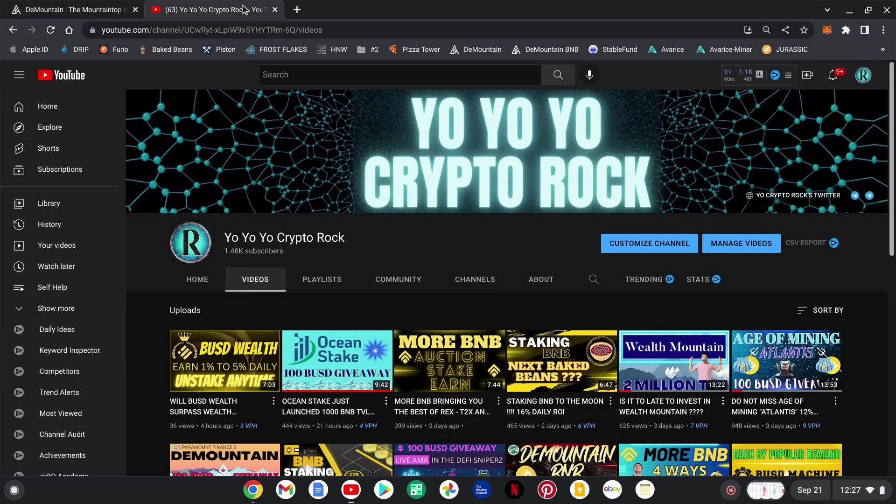